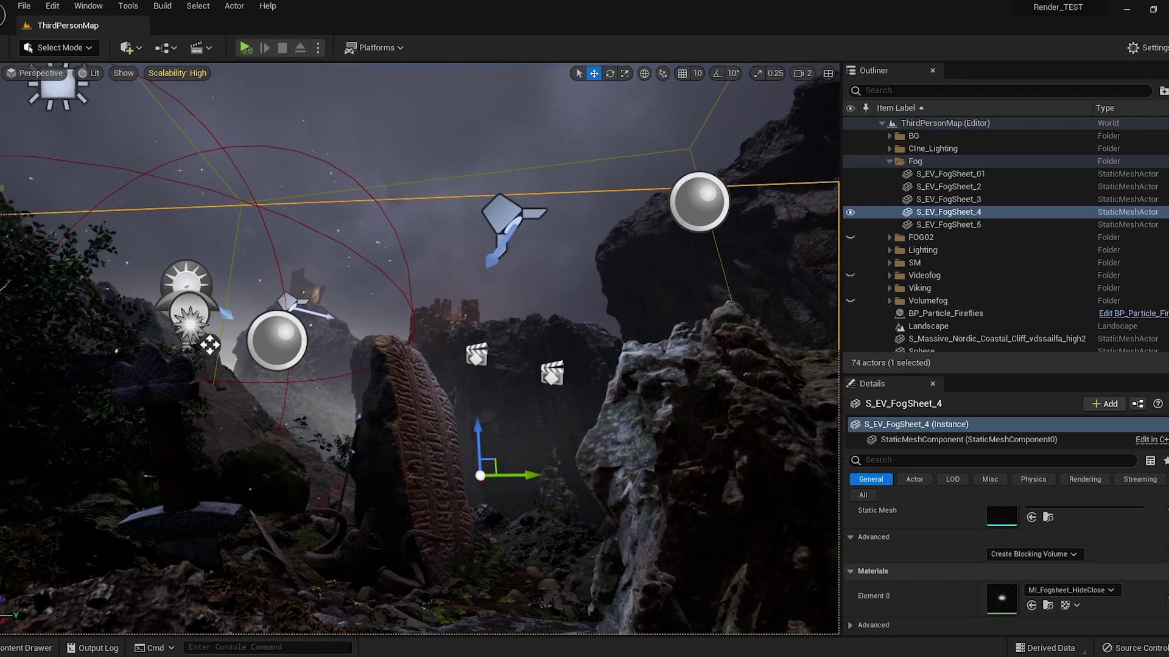
# Collapse the Fog folder and select Cube2 and Cube3 in turn in the Volumefog folder.
pyautogui.click(890, 162)
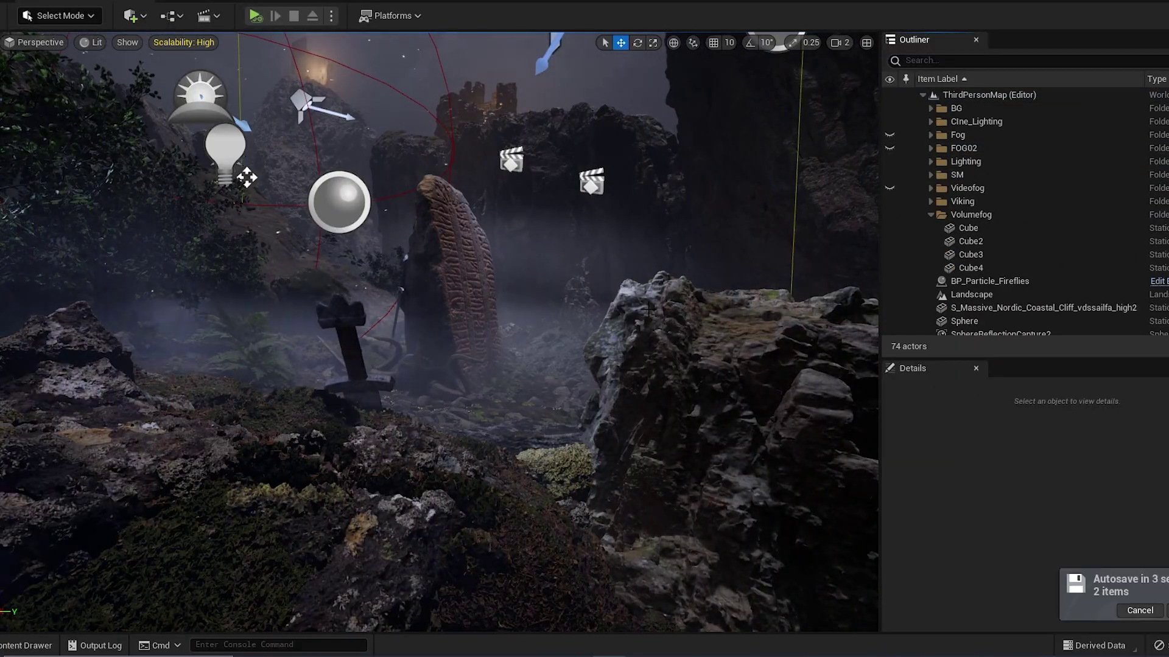
pyautogui.click(968, 242)
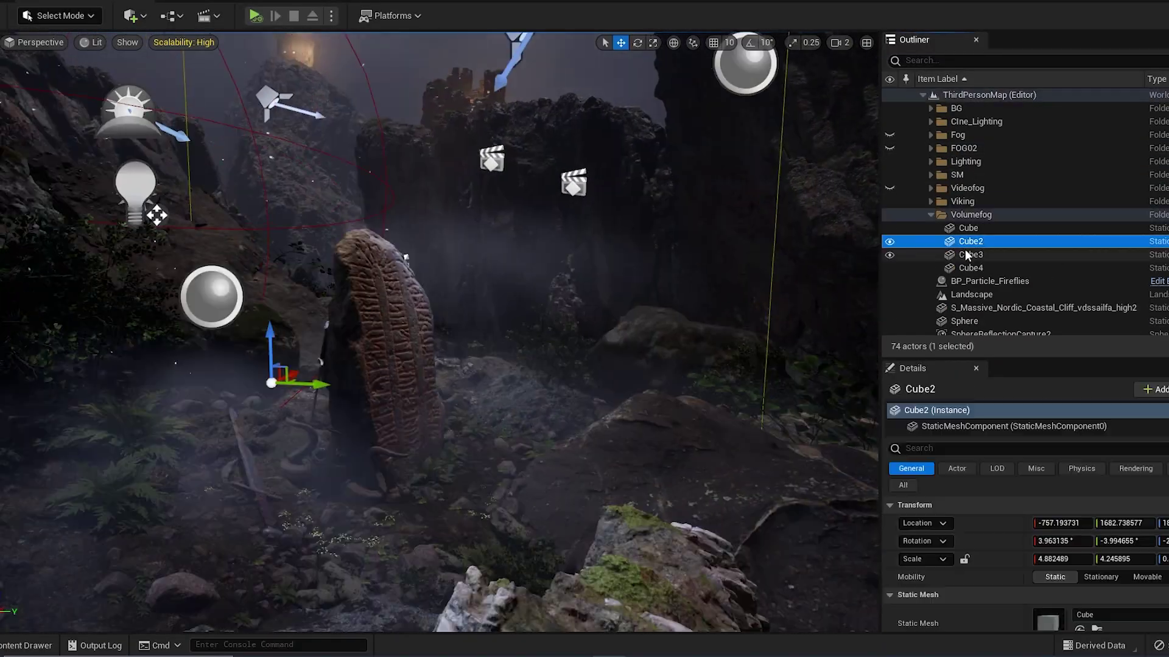
pyautogui.click(968, 254)
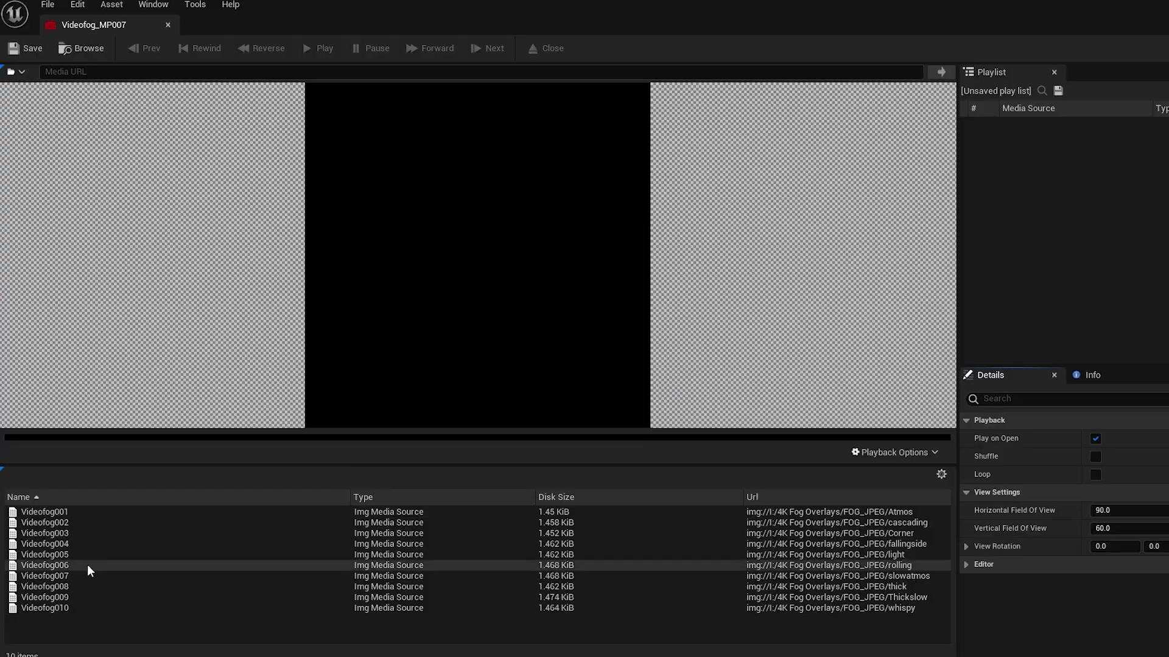
# Play the Videofog006 media source in the Videofog_MP007 player and scrub the TestRender001 sequence forward to about frame 207 and back.
pyautogui.doubleClick(88, 572)
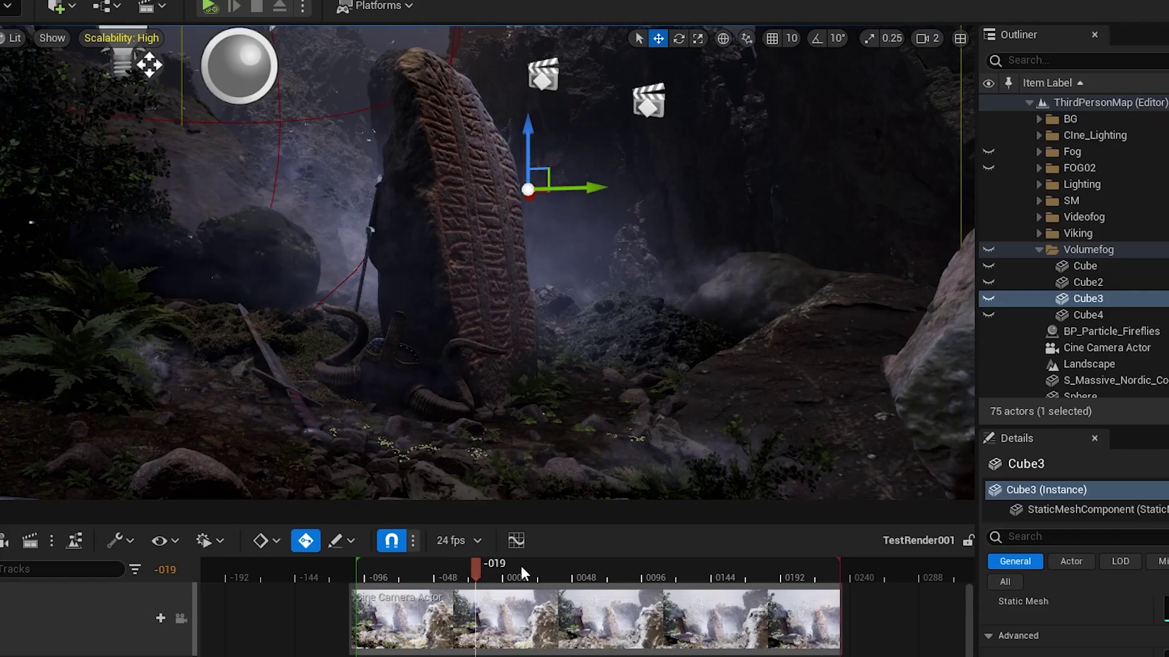
pyautogui.moveTo(521, 566); pyautogui.dragTo(824, 593)
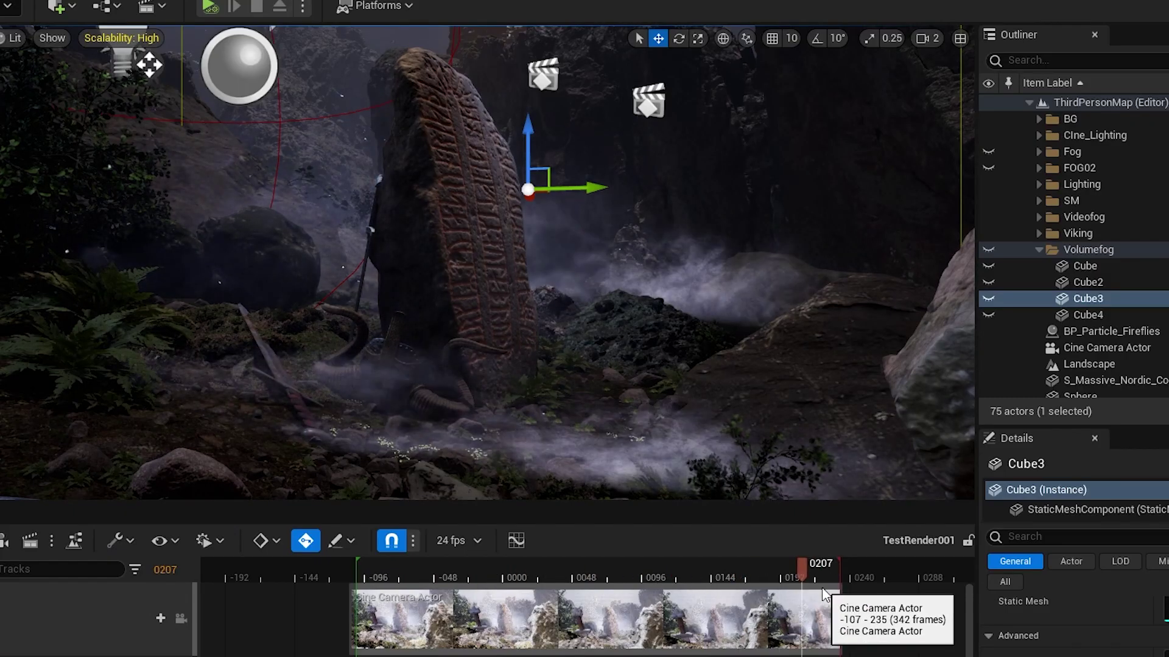
pyautogui.moveTo(696, 588); pyautogui.dragTo(456, 584)
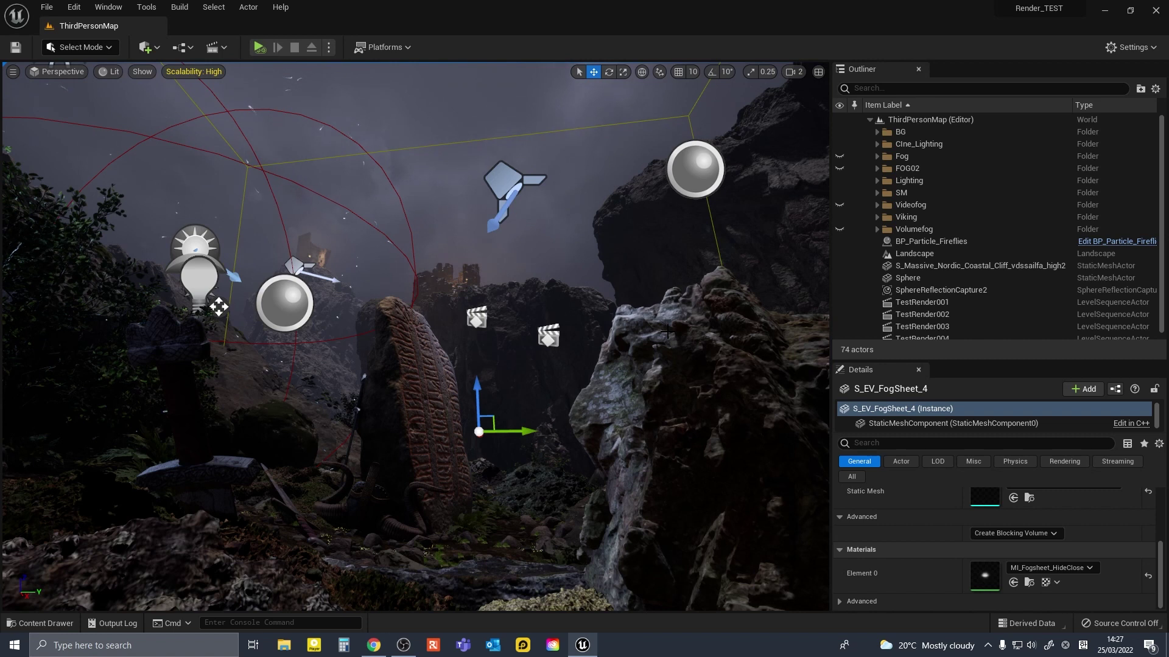
# Open the fog mesh from the engine's EngineVolumetrics FogEnvironment content and inspect it in the preview.
pyautogui.click(40, 623)
pyautogui.scroll(-1, 791, 505)
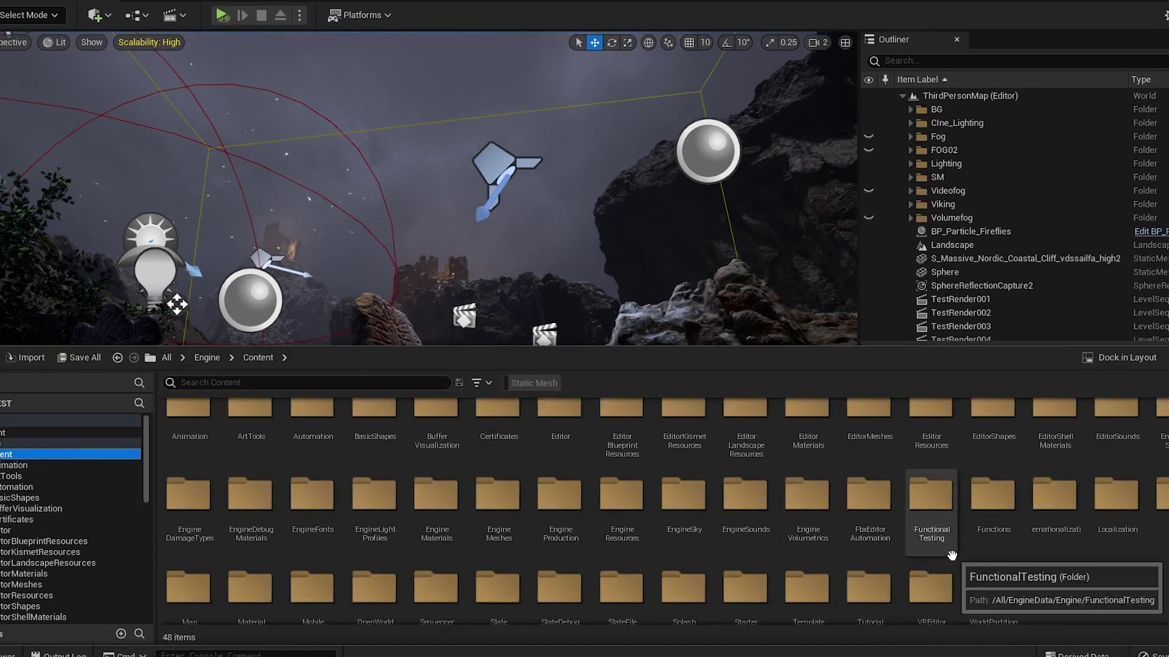
pyautogui.doubleClick(813, 493)
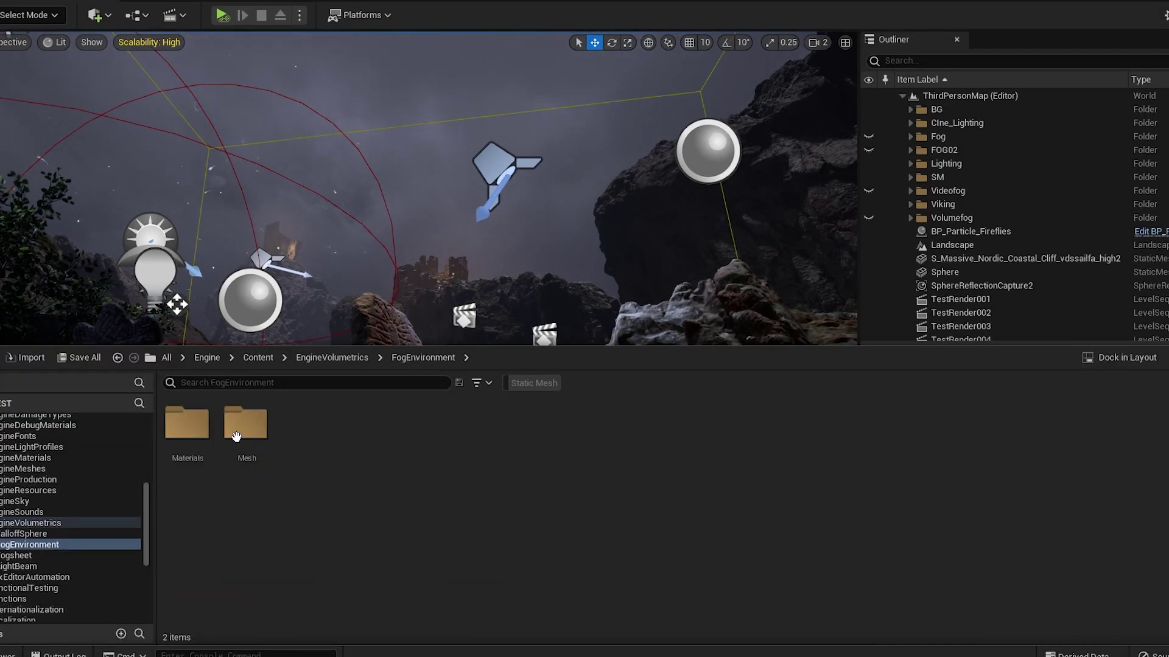
pyautogui.doubleClick(204, 454)
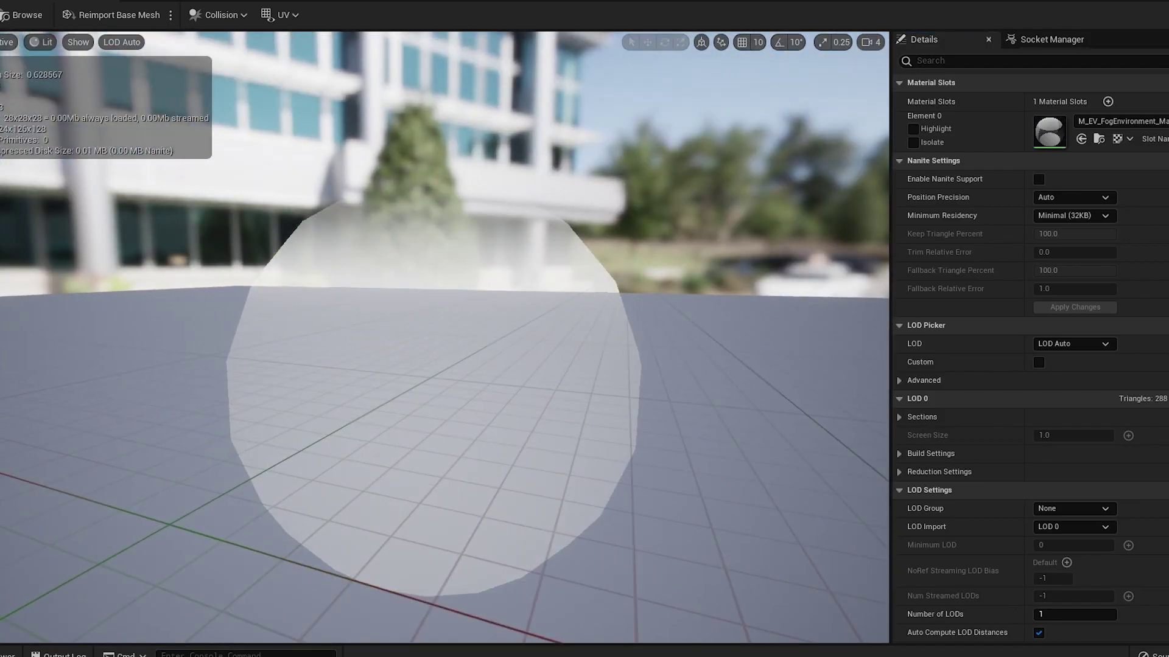
pyautogui.moveTo(444, 365); pyautogui.dragTo(499, 353)
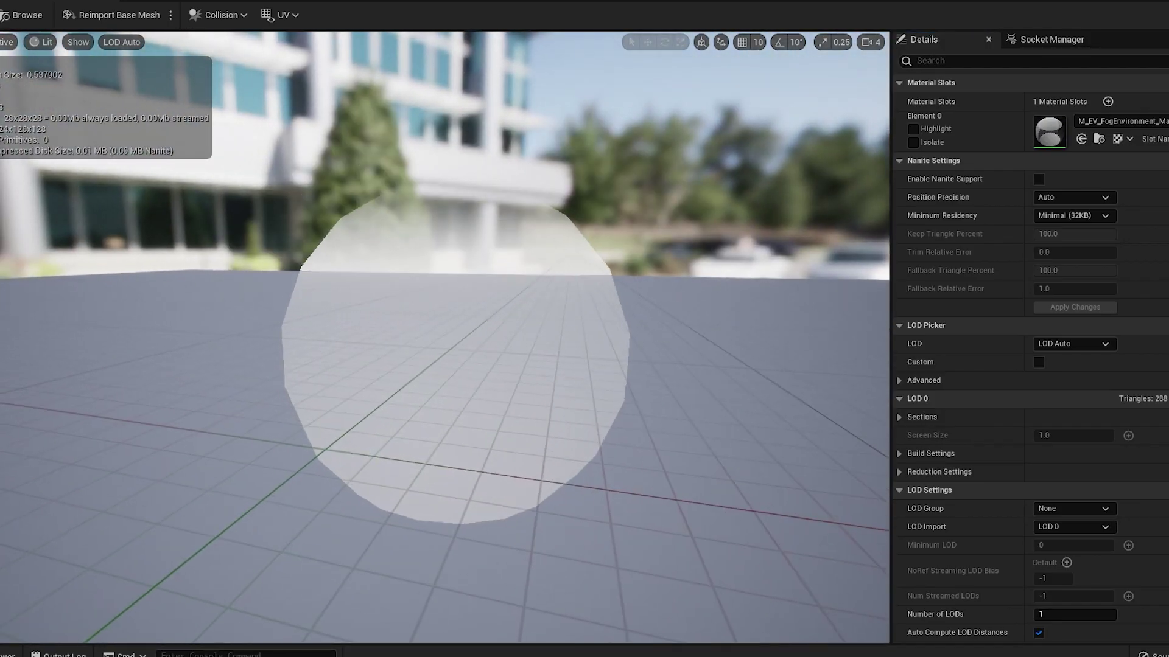
# Open the MI_Fogsheet_HideClose material instance used by S_EV_FogSheet_2 and look around the fog sheets in the level.
pyautogui.click(114, 2)
pyautogui.scroll(-3, 1047, 584)
pyautogui.doubleClick(1050, 615)
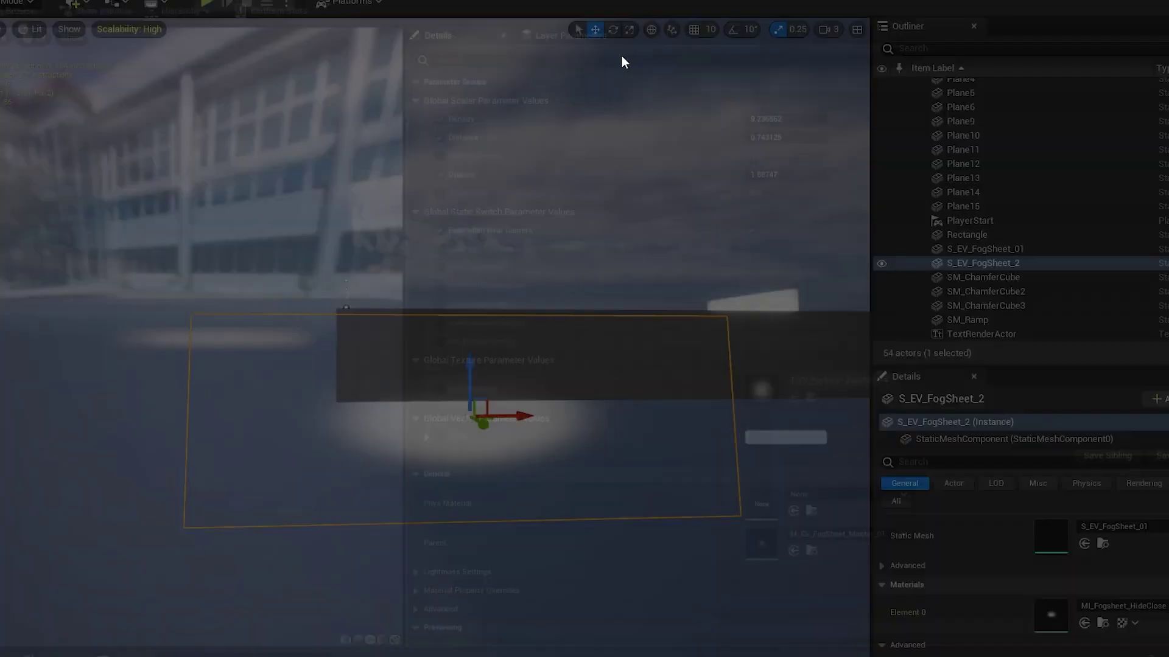
pyautogui.doubleClick(850, 141)
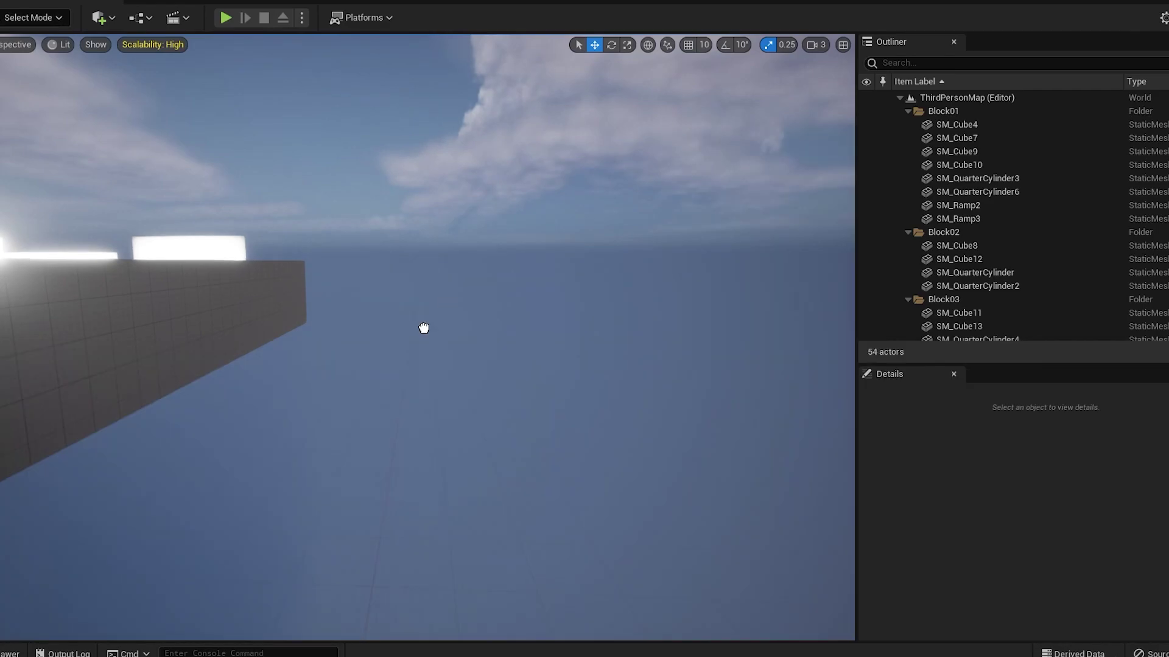
pyautogui.click(414, 355)
pyautogui.moveTo(417, 343); pyautogui.dragTo(459, 384)
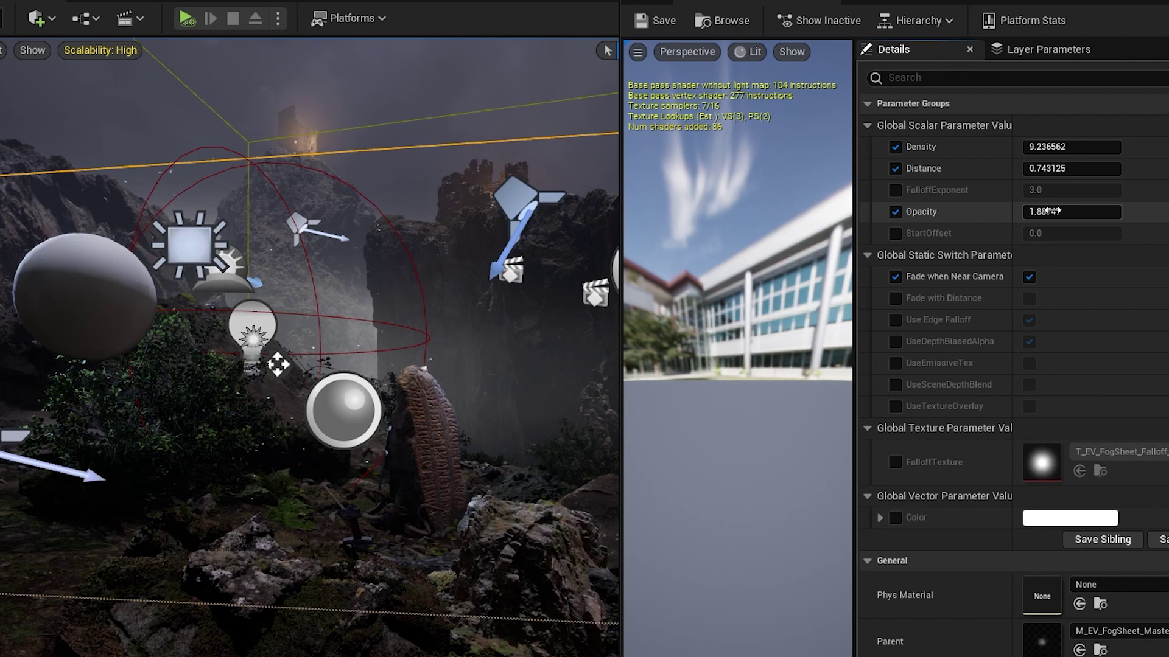
# Adjust the Opacity parameter of the fog sheet material instance and view the fog sheet from different angles.
pyautogui.moveTo(1071, 211)
pyautogui.mouseDown()
pyautogui.moveTo(1108, 211)
pyautogui.moveTo(1053, 211)
pyautogui.moveTo(1065, 213)
pyautogui.mouseUp()
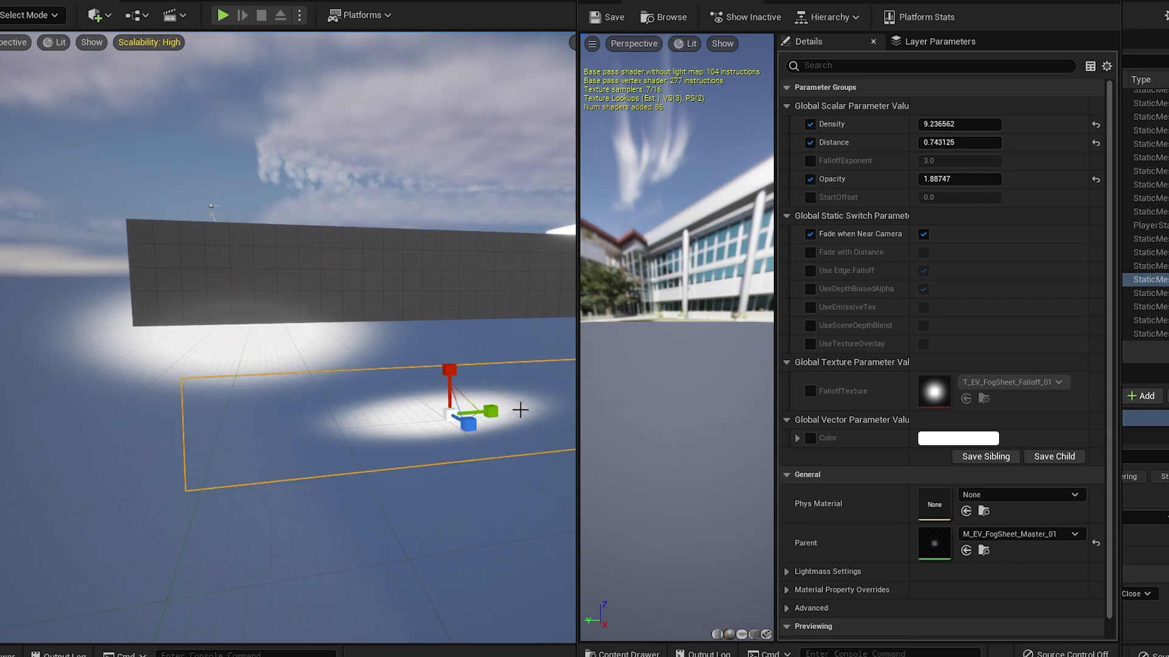
pyautogui.moveTo(522, 410); pyautogui.dragTo(460, 424, button='right')
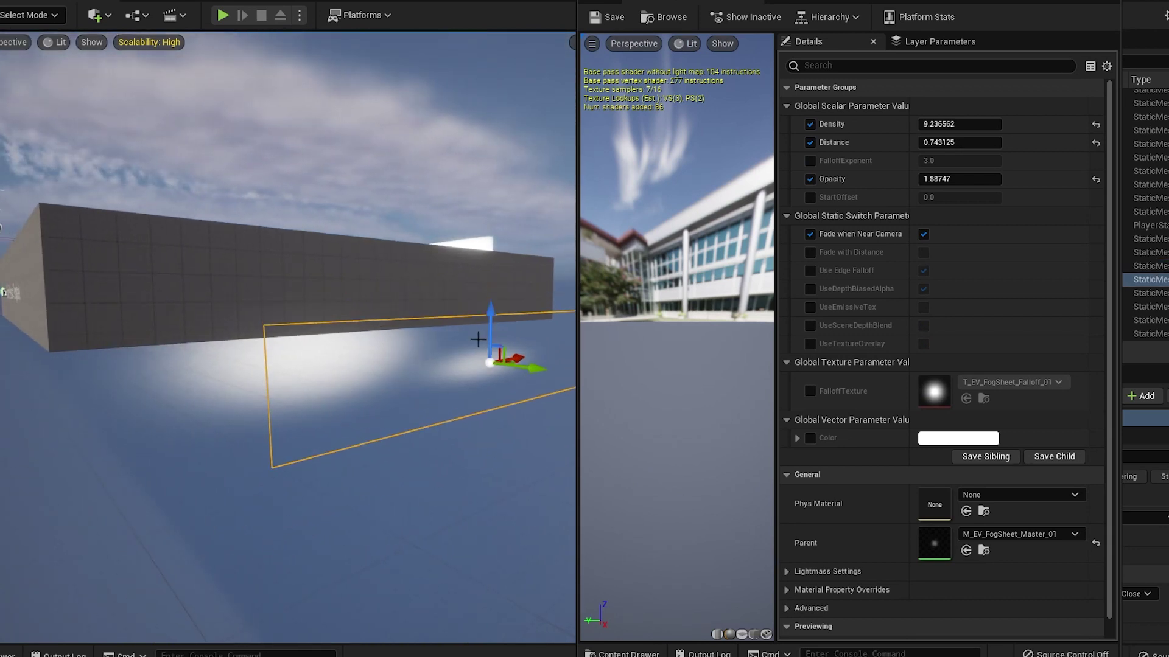
pyautogui.moveTo(478, 339); pyautogui.dragTo(348, 535, button='right')
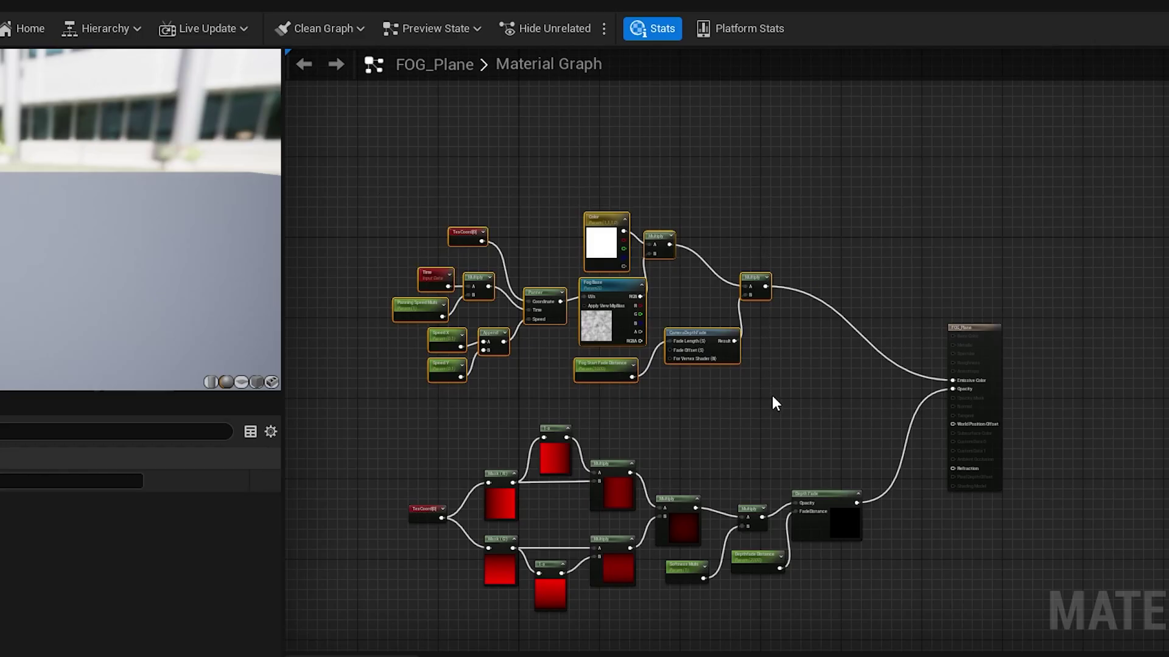
# Examine the speed, Panner and Fog Base nodes in the upper part of the FOG_Plane material graph.
pyautogui.scroll(5, 657, 418)
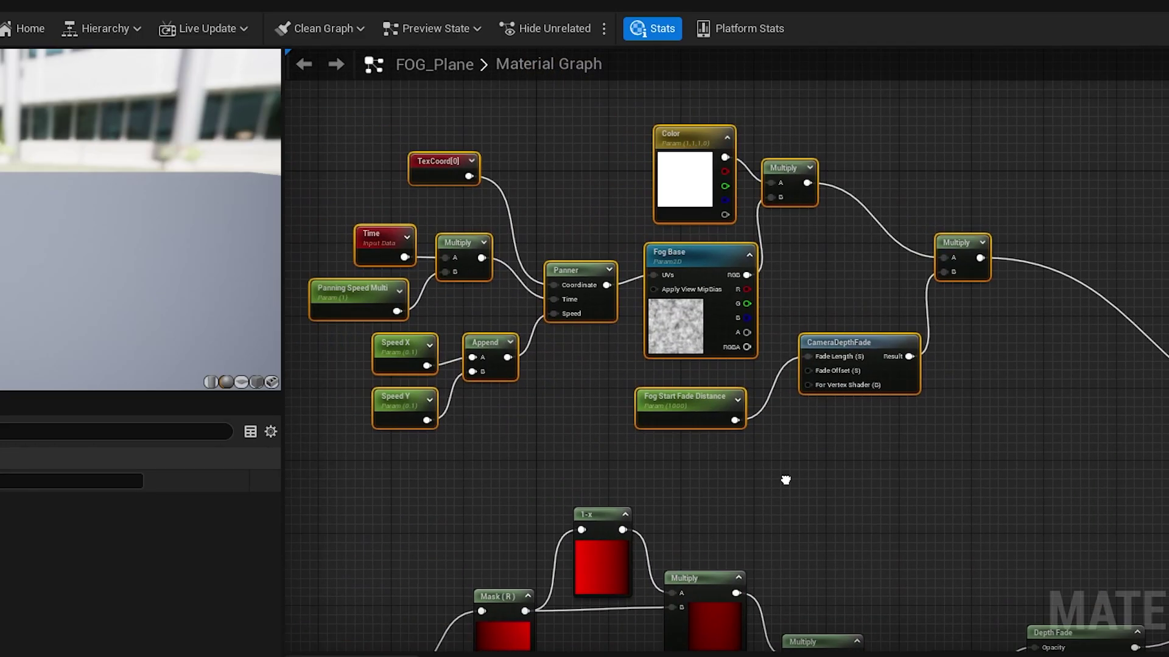
pyautogui.scroll(4, 413, 338)
pyautogui.click(375, 286)
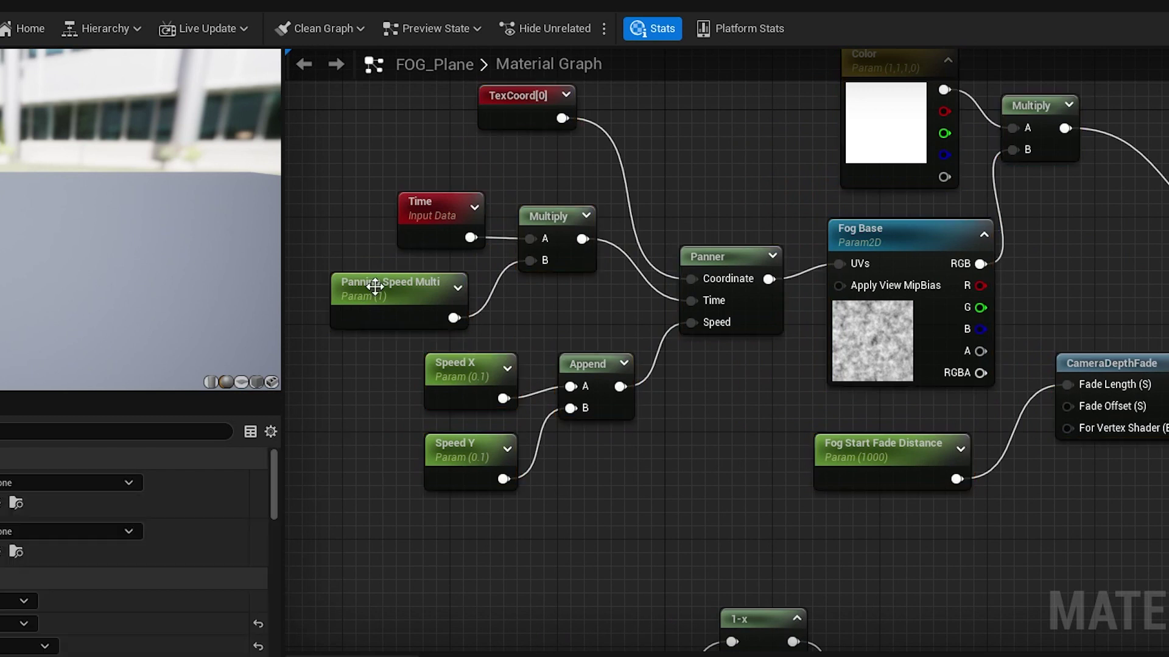
pyautogui.click(375, 286)
pyautogui.moveTo(714, 439); pyautogui.dragTo(612, 506, button='right')
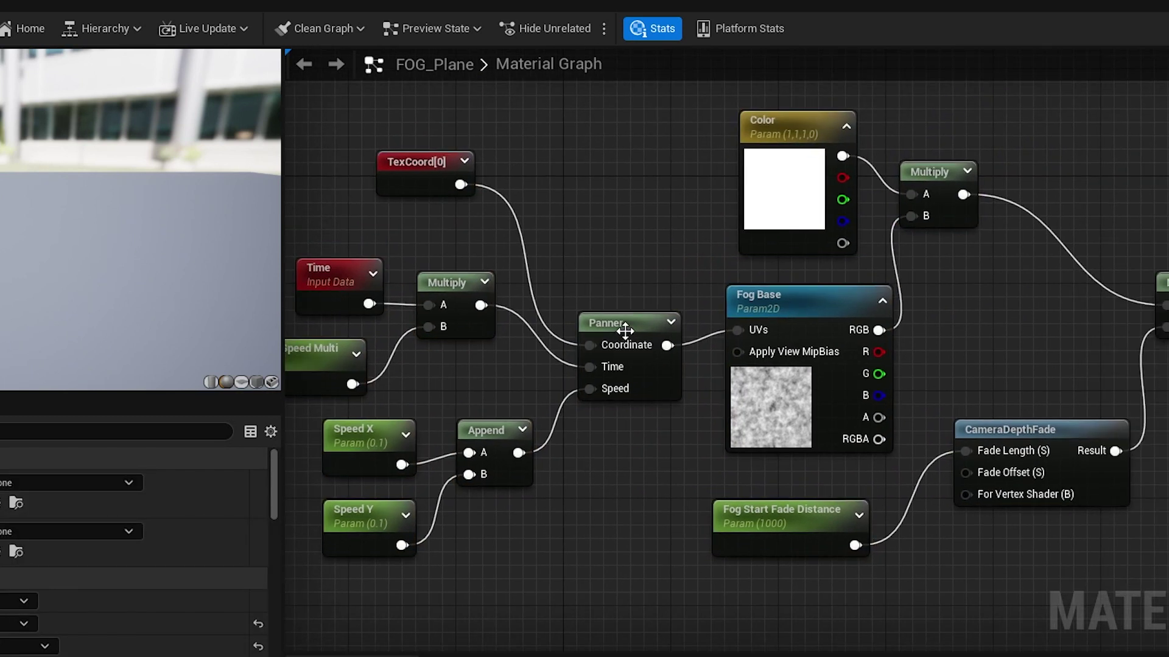
pyautogui.click(647, 395)
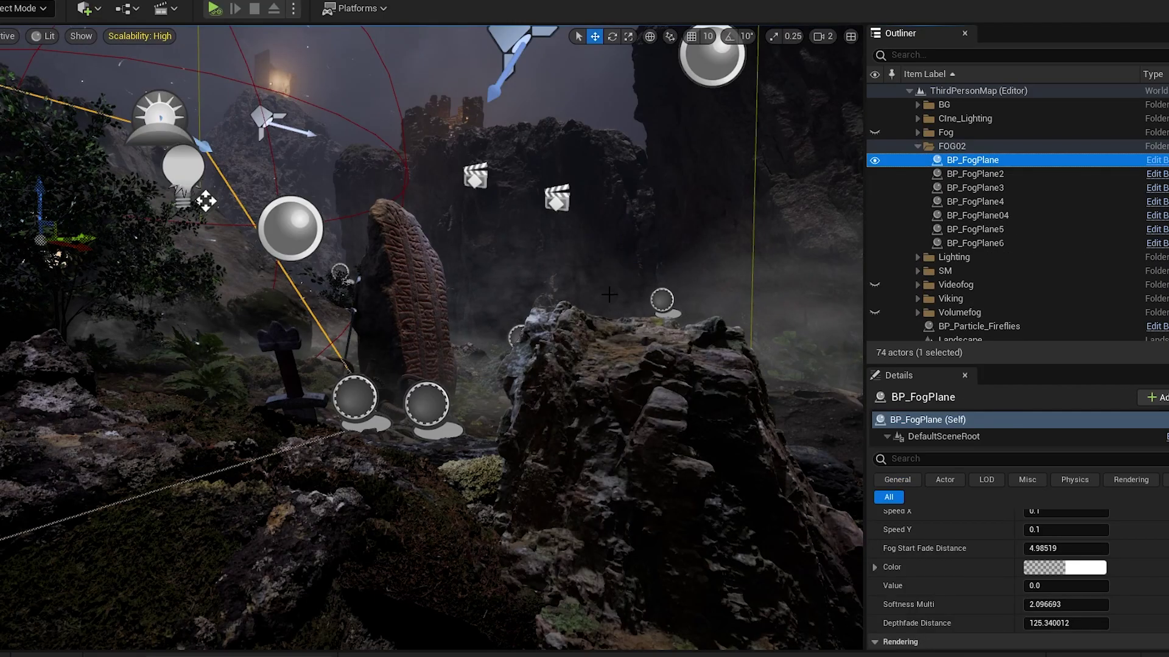
# Focus the view on BP_FogPlane2 in the FOG02 folder and adjust its Softness Multi value.
pyautogui.click(974, 188)
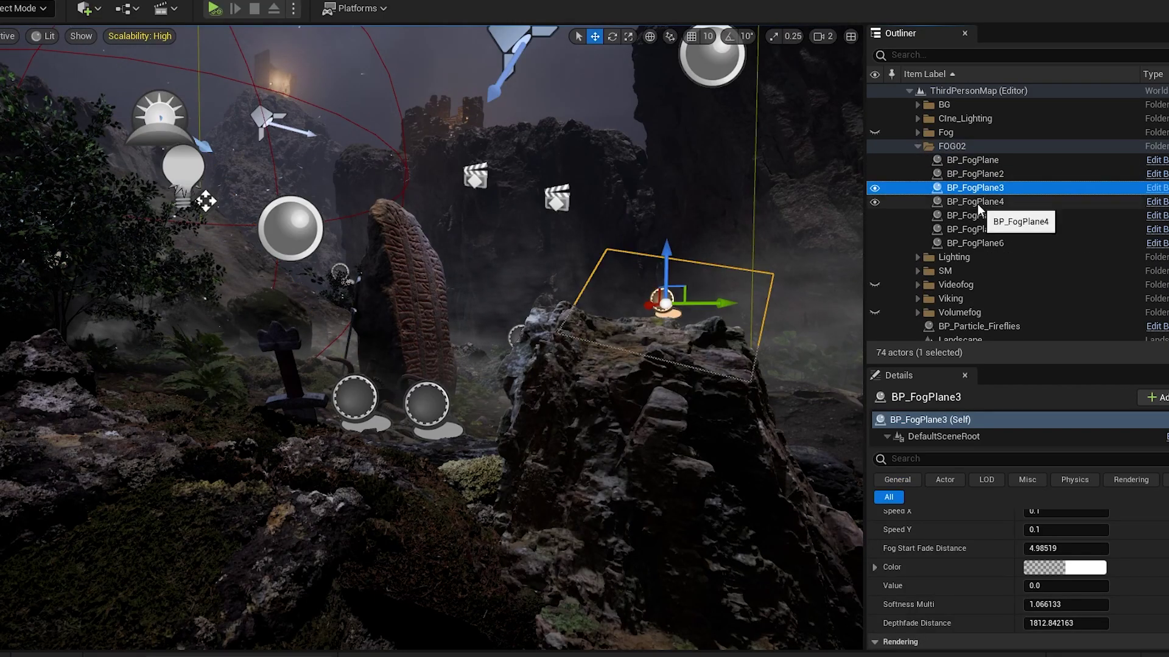
pyautogui.click(974, 173)
pyautogui.press('f')
pyautogui.scroll(-2, 992, 523)
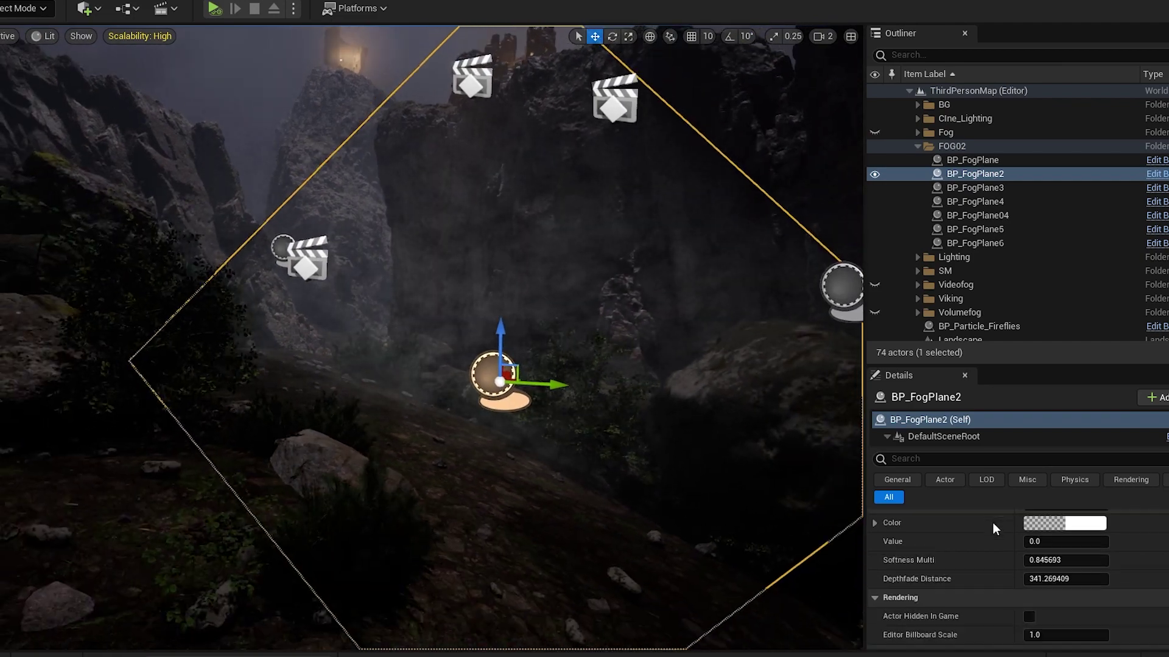
pyautogui.scroll(3, 1002, 538)
pyautogui.moveTo(1065, 604); pyautogui.dragTo(1074, 605)
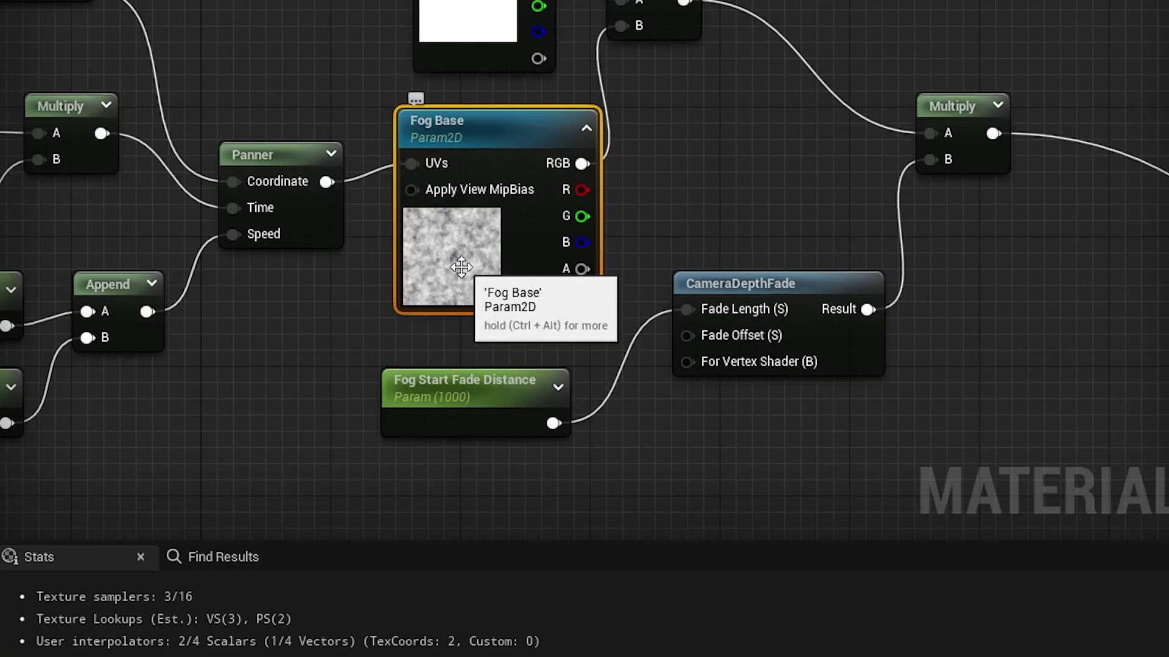
# Inspect the source texture of the Fog Base node, and view BP_FogPlane face-on in the test level.
pyautogui.hotkey('ctrl', 'b')
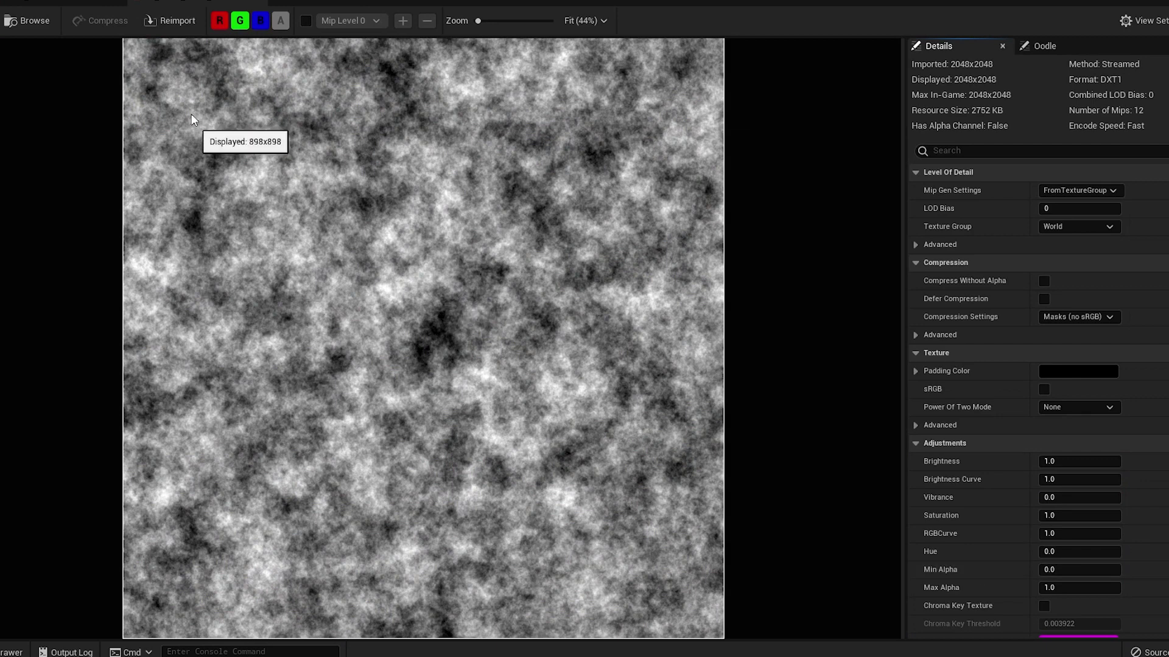
pyautogui.click(255, 4)
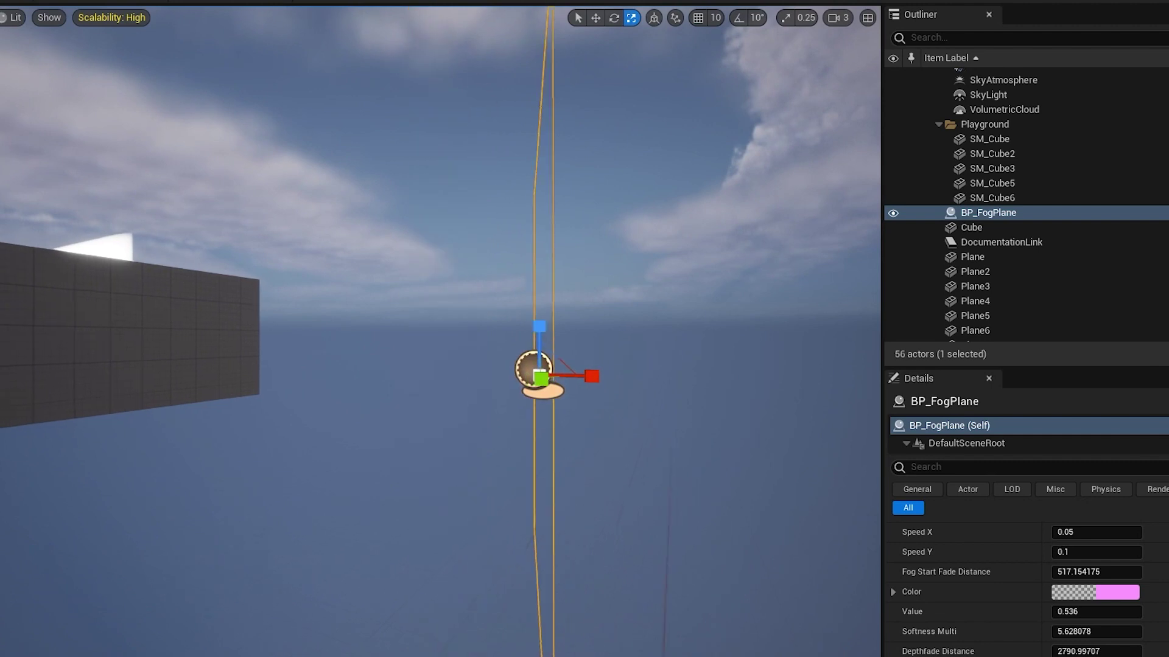
pyautogui.keyDown('alt'); pyautogui.moveTo(462, 365); pyautogui.dragTo(313, 362); pyautogui.keyUp('alt')
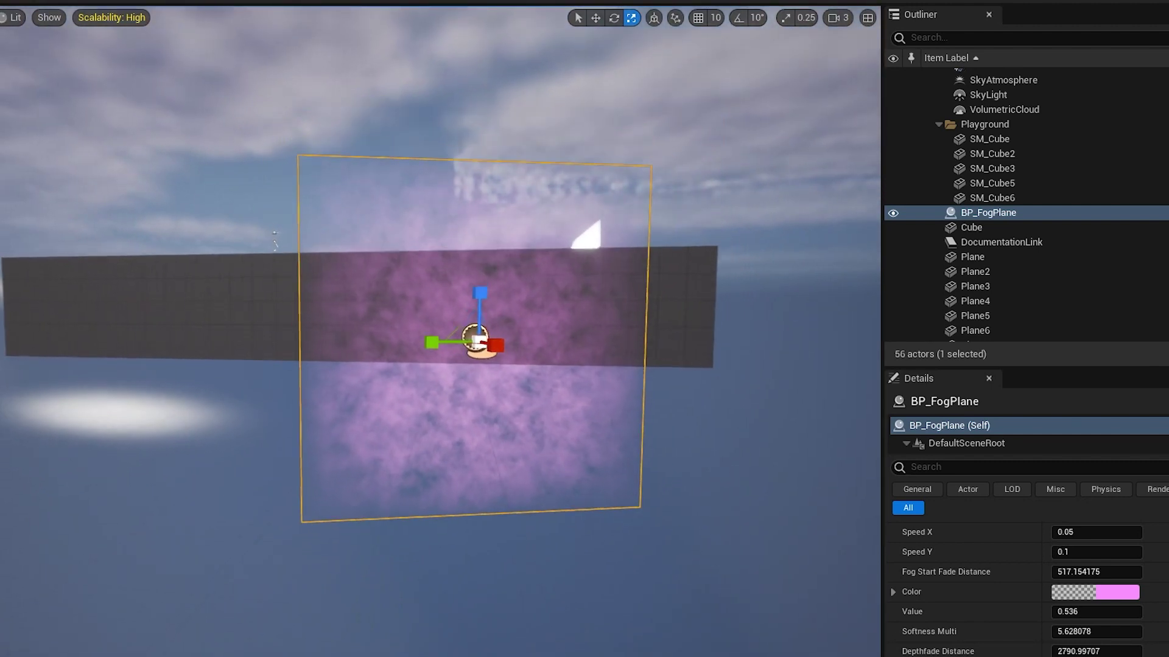
pyautogui.click(722, 530)
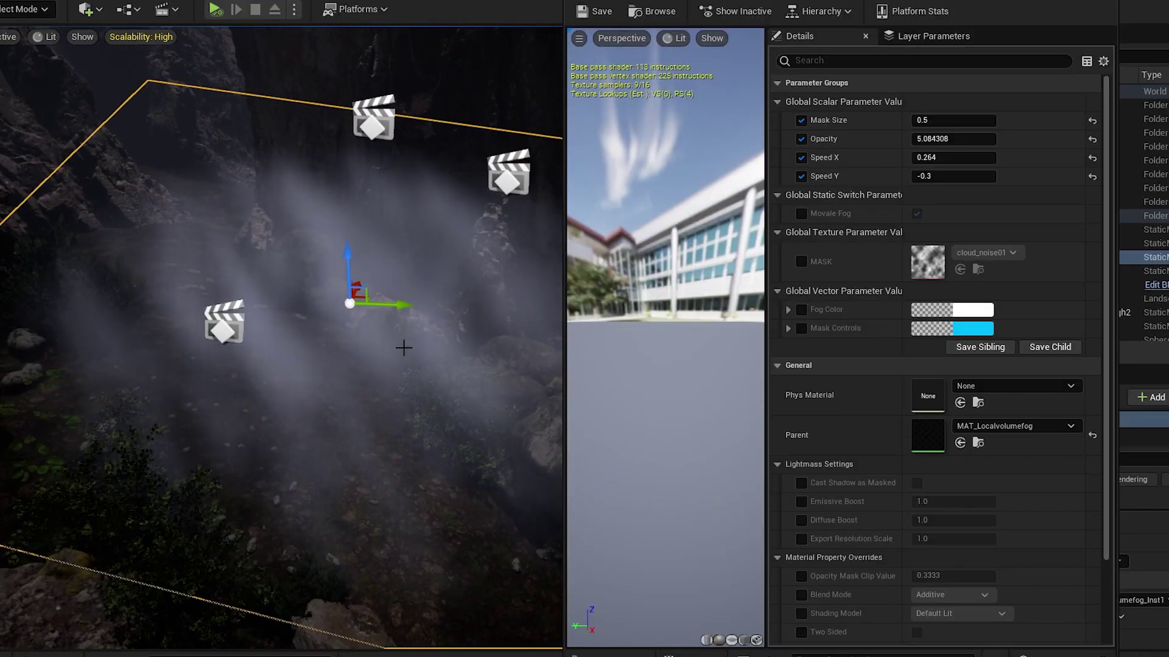
# Adjust the Mask Size of the MAT_Localvolumefog material instance on the fog volume.
pyautogui.moveTo(952, 120); pyautogui.dragTo(945, 120)
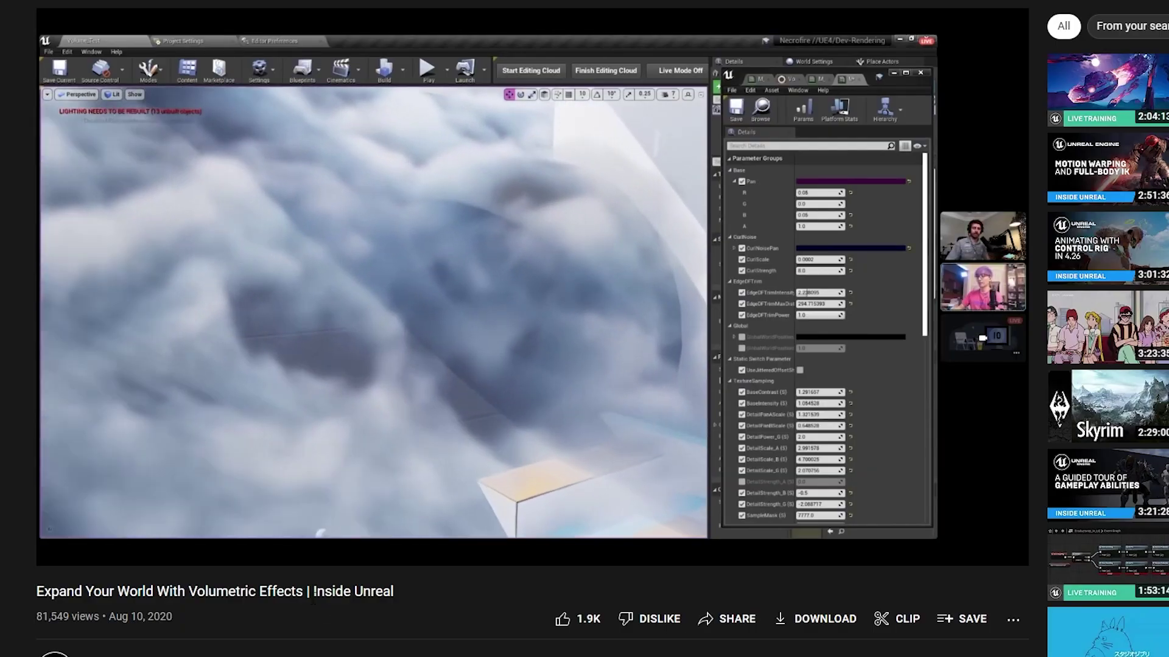
# Switch to YouTube and look over the page of the "Expand Your World With Volumetric Effects | Inside Unreal" video.
pyautogui.scroll(-1, 313, 605)
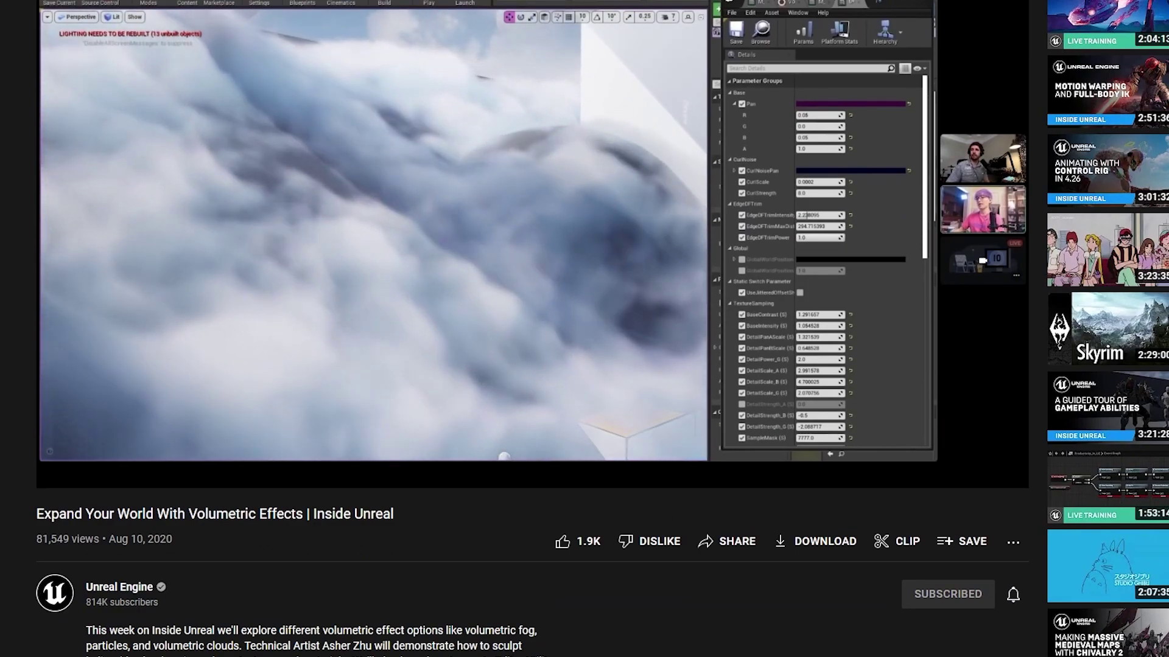
pyautogui.scroll(1, 585, 329)
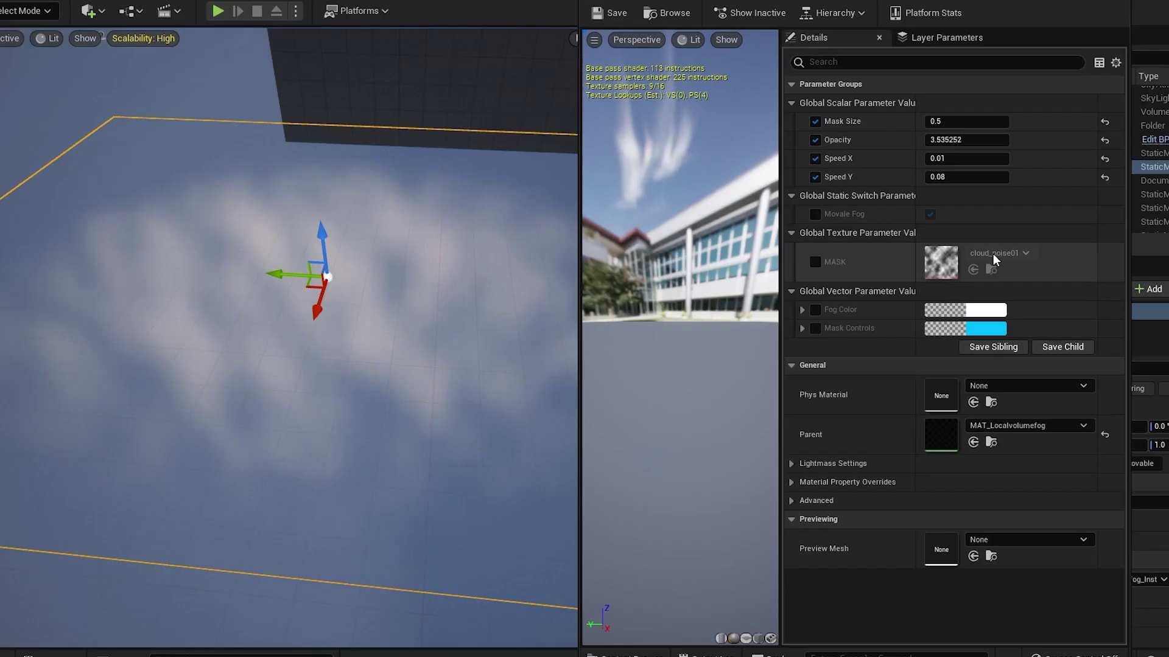
# Set the MASK texture of the local volume fog material instance to cloud_noise02.
pyautogui.click(987, 254)
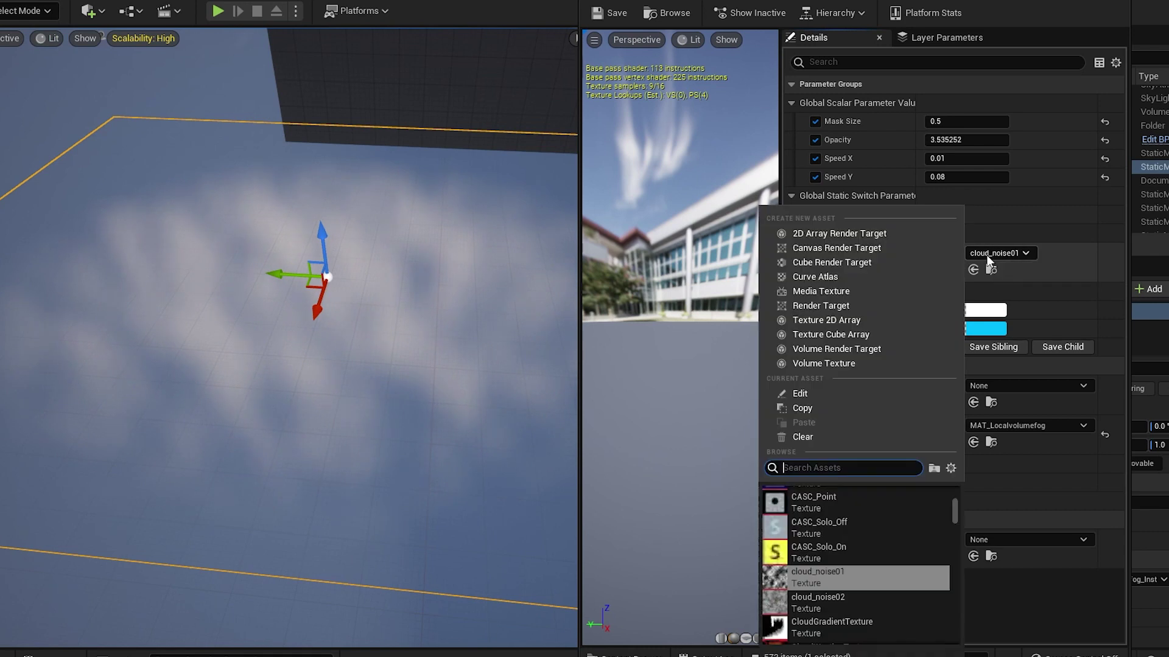
pyautogui.scroll(-1, 900, 512)
pyautogui.click(797, 561)
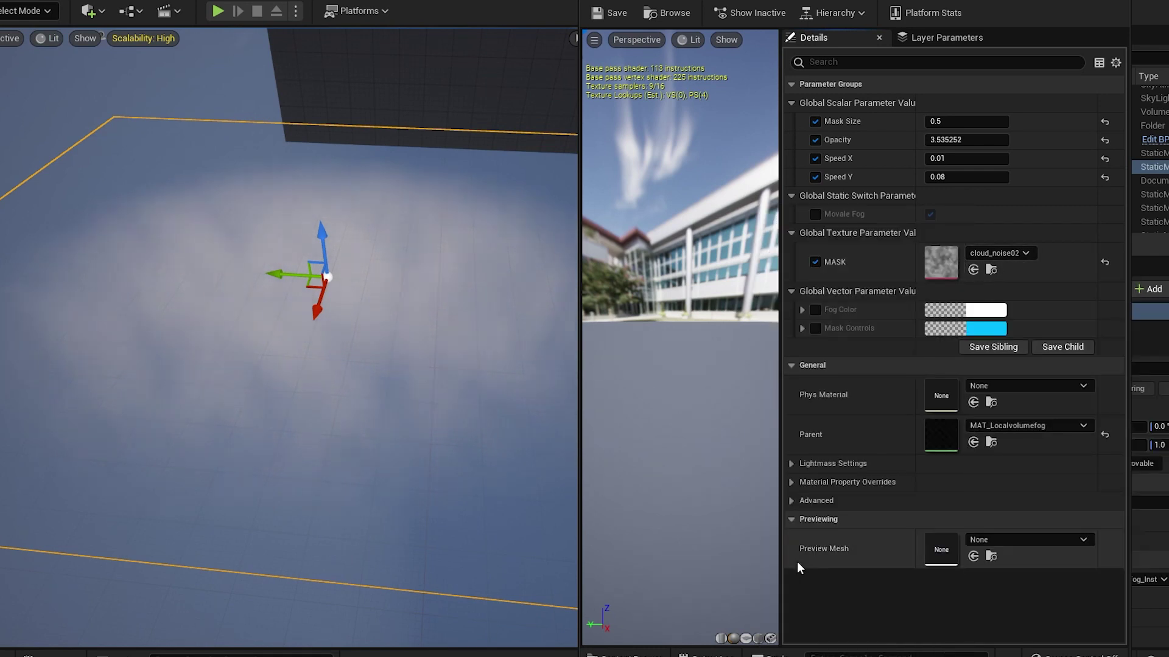
# Set the MASK texture of the local volume fog material instance back to cloud_noise01.
pyautogui.click(1001, 254)
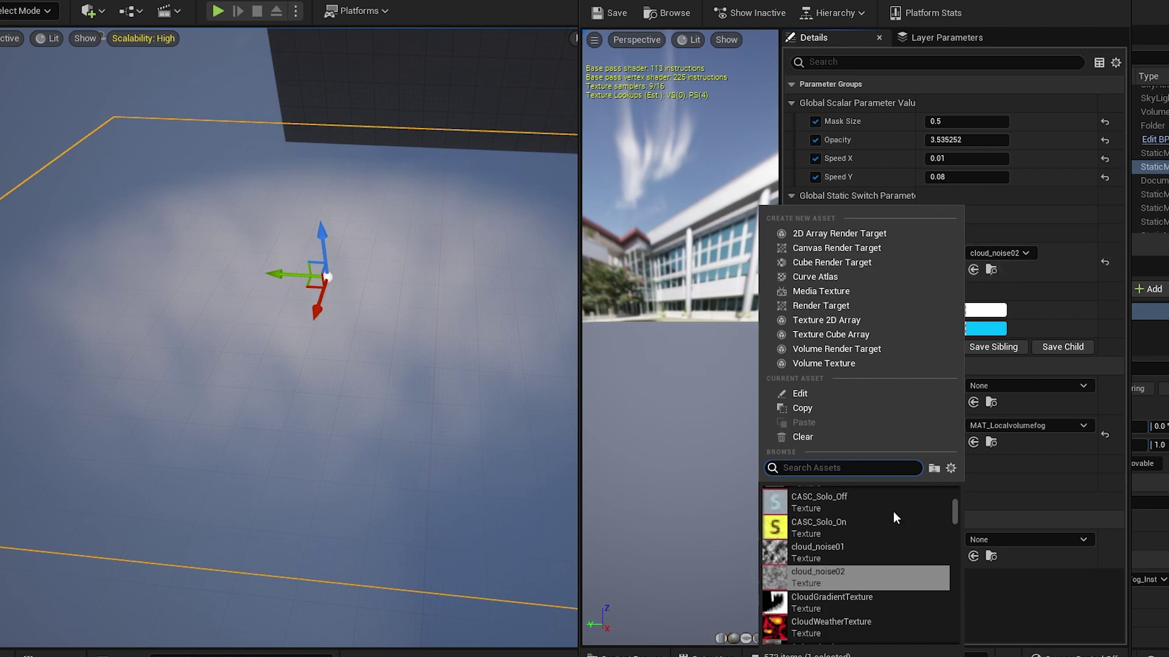
pyautogui.click(855, 555)
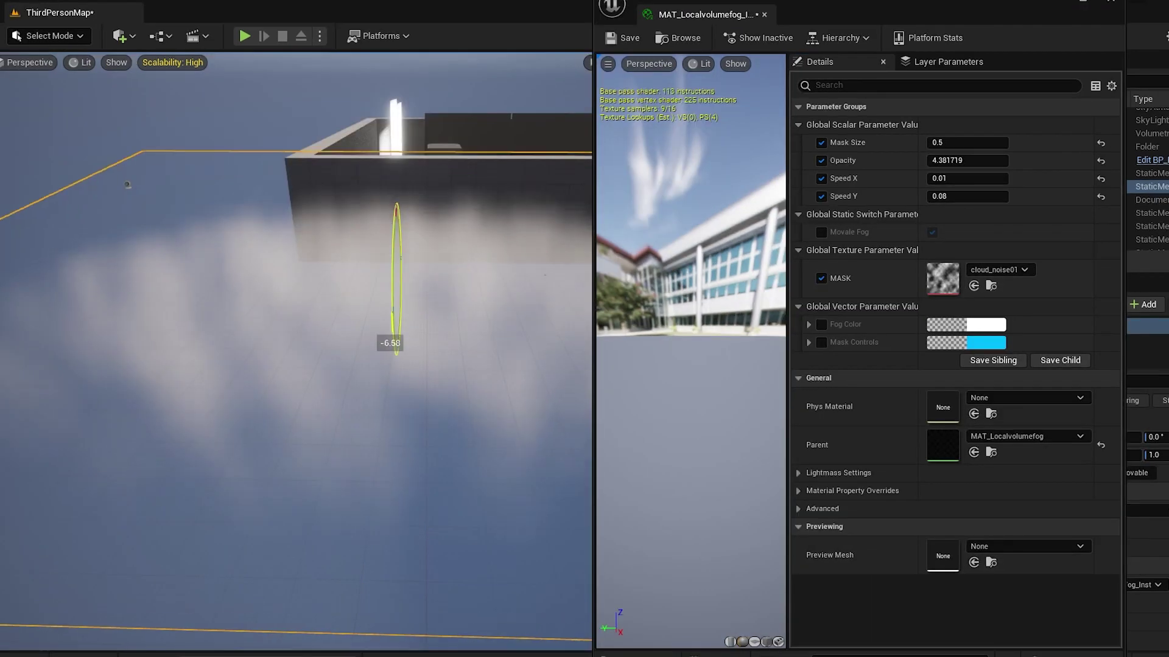
# Rotate the selected fog volume in front of the walled block to tilt its fog upright.
pyautogui.moveTo(389, 343); pyautogui.dragTo(399, 374)
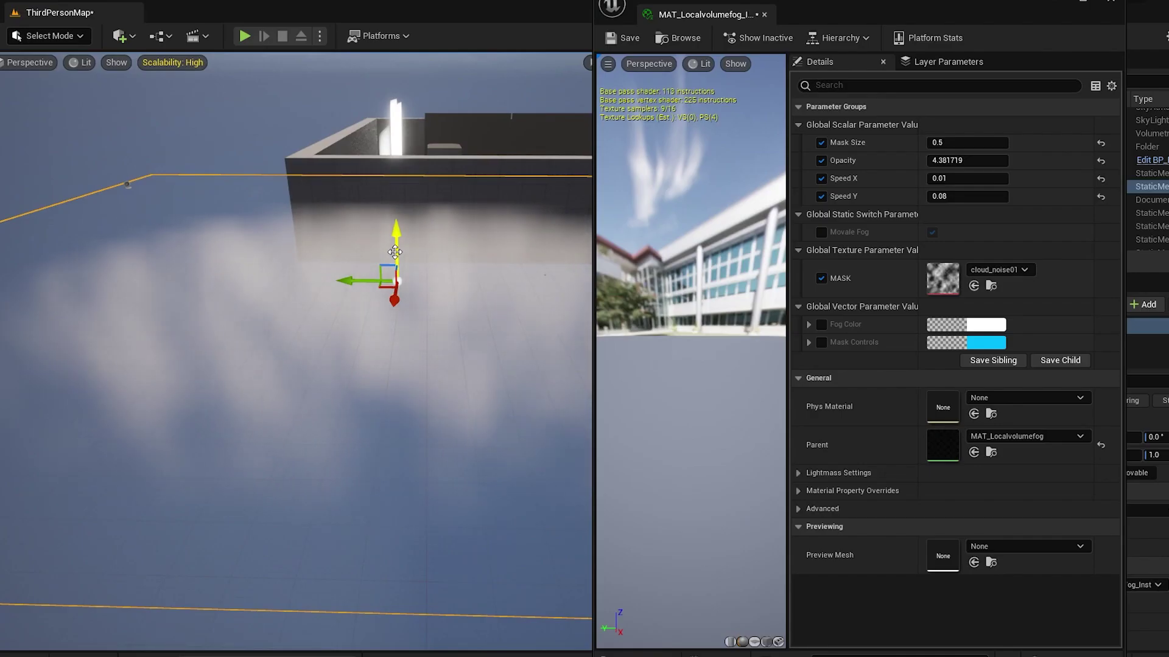
pyautogui.moveTo(389, 341); pyautogui.dragTo(396, 365)
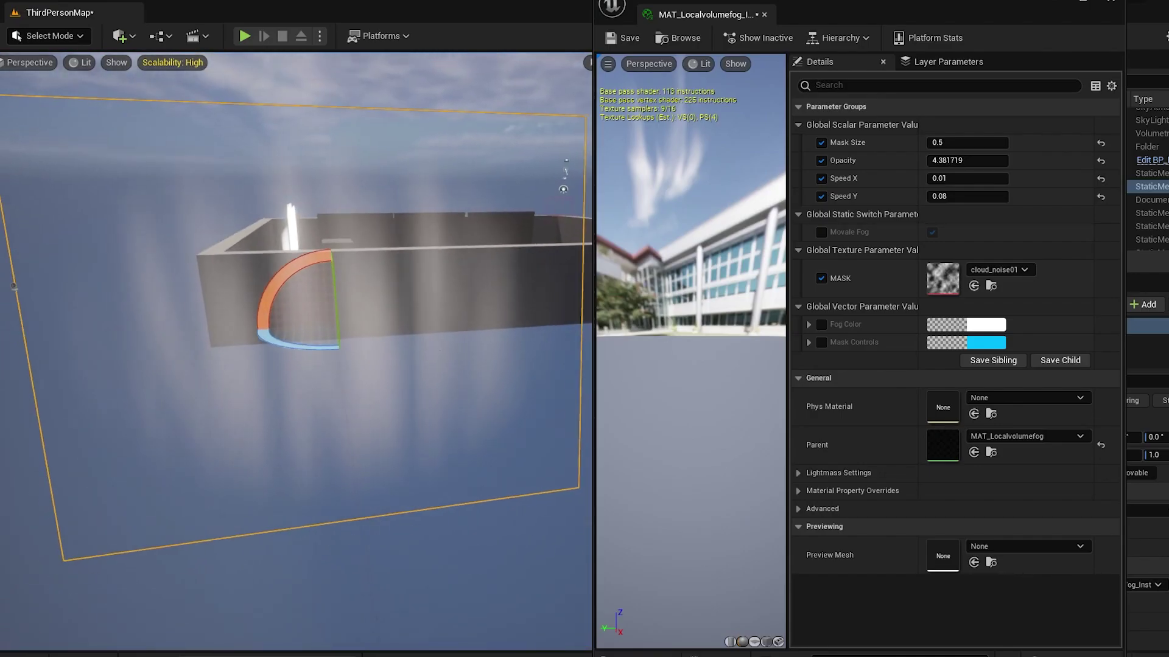
pyautogui.moveTo(335, 365)
pyautogui.mouseDown()
pyautogui.moveTo(338, 341)
pyautogui.moveTo(338, 384)
pyautogui.mouseUp()
pyautogui.moveTo(411, 333); pyautogui.dragTo(411, 334, button='right')
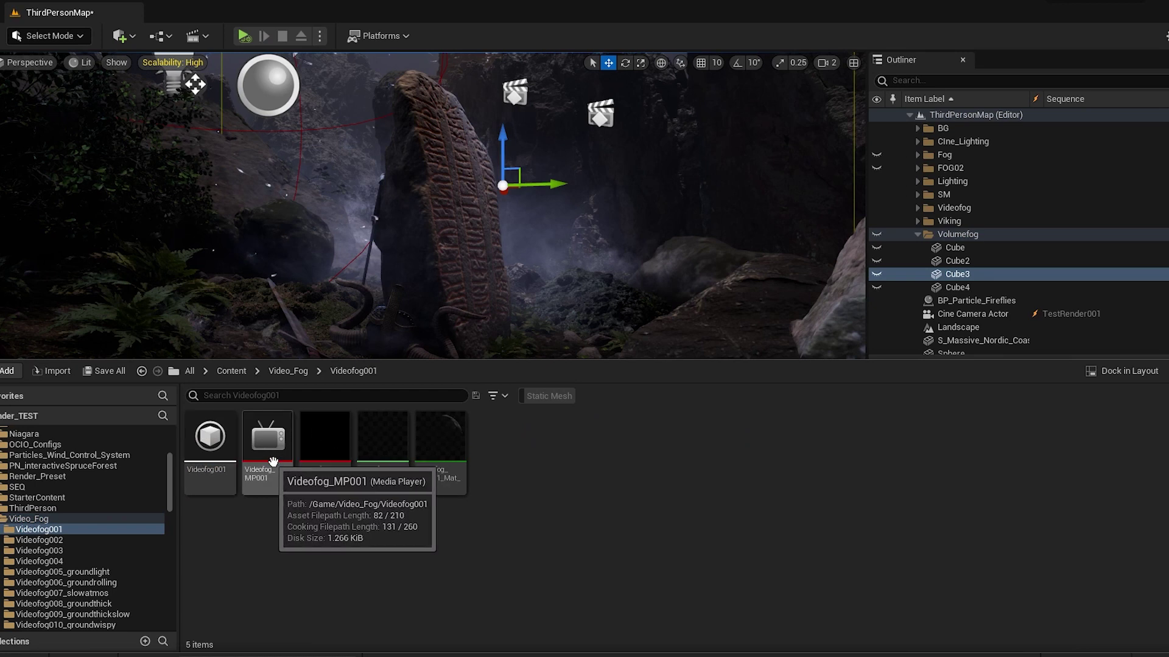
# Look over the TestRender001 sequence and browse the project's fog content folders.
pyautogui.hotkey('ctrl', 'space')
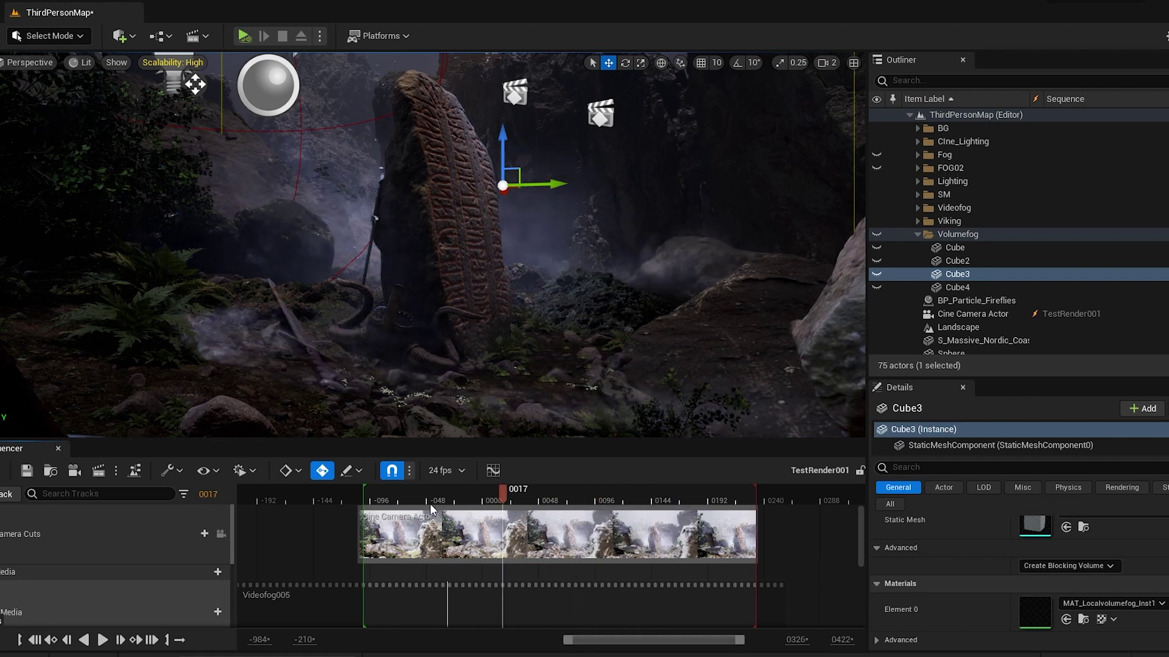
pyautogui.hotkey('ctrl', 'space')
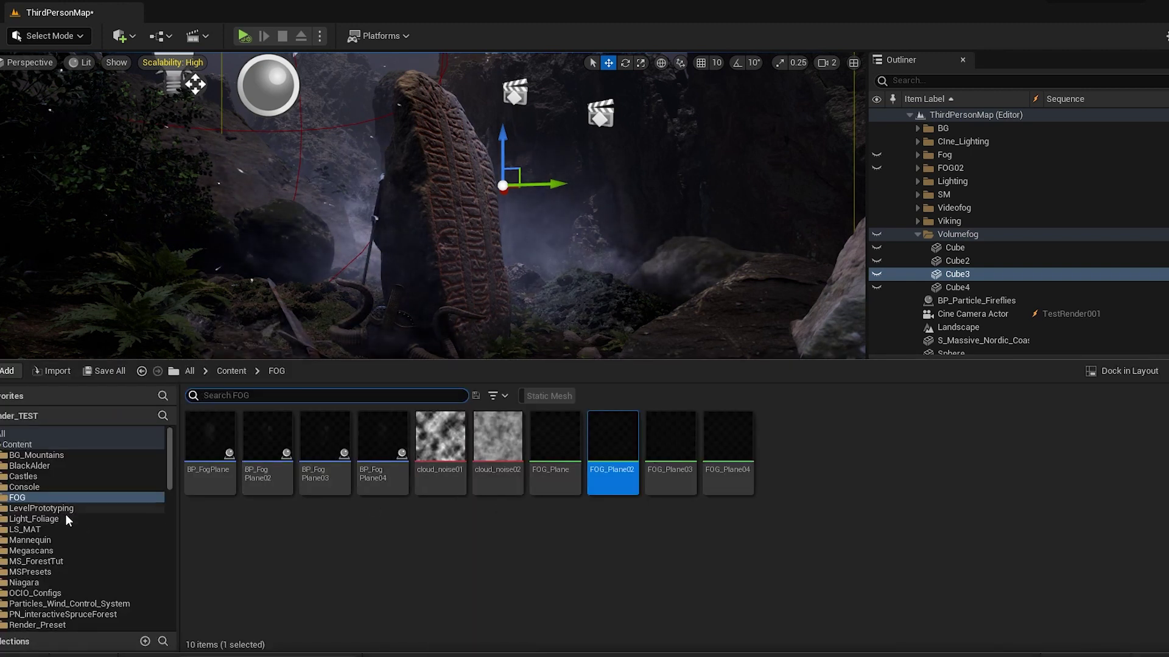
pyautogui.scroll(-5, 68, 521)
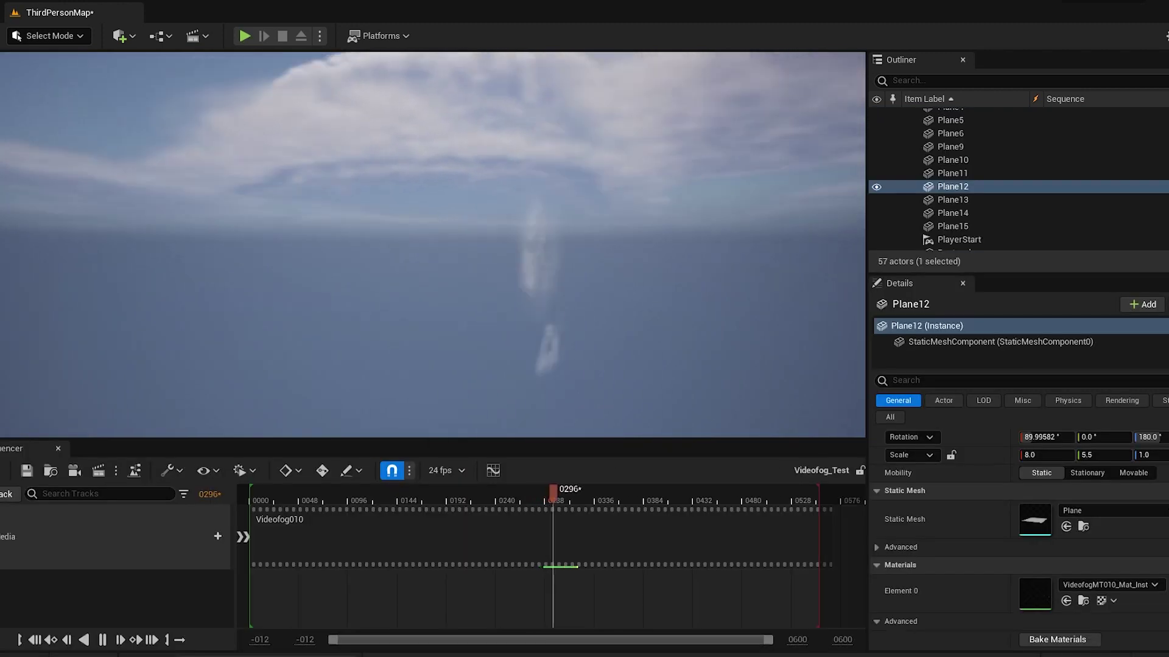